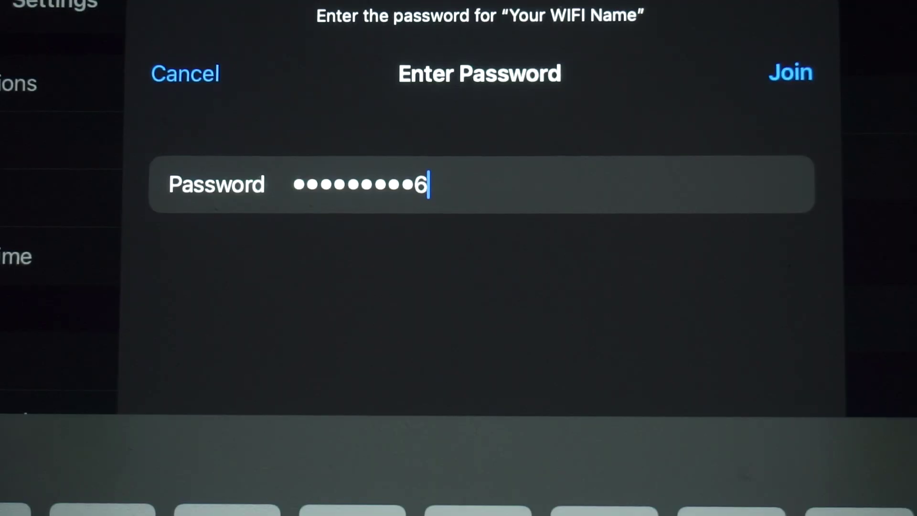
- Submit the Wi-Fi password to join the 'Your WIFI Name' network
{"action": "key", "text": "Return"}
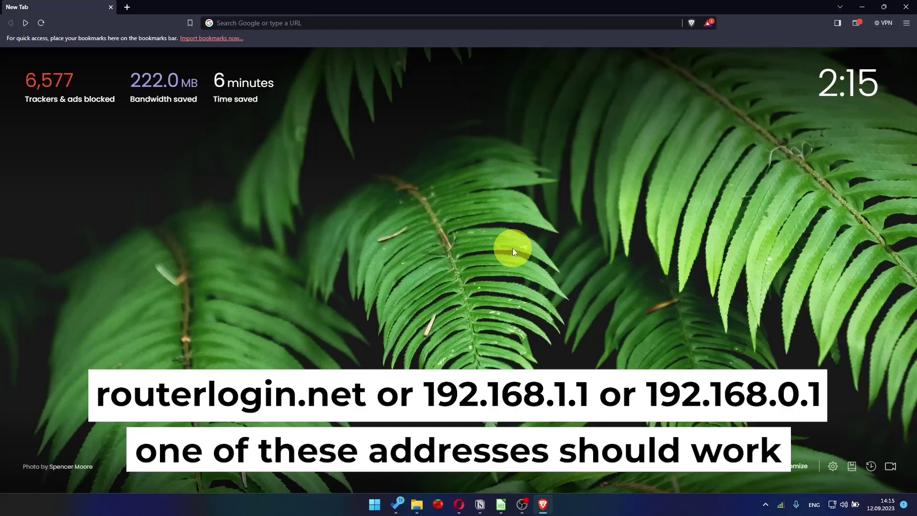
- Load the router's setup address 192.168.1.1 in Brave
{"action": "left_click", "coordinate": [410, 23]}
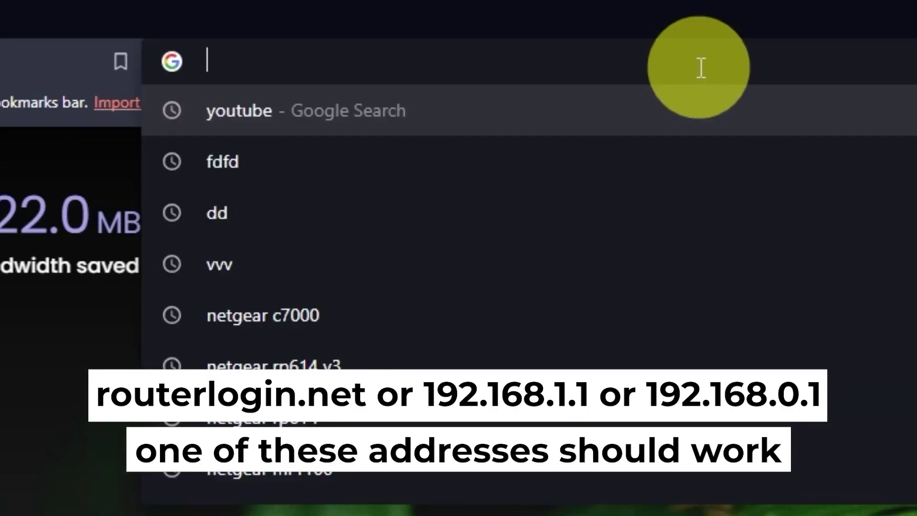
{"action": "type", "text": "192.1"}
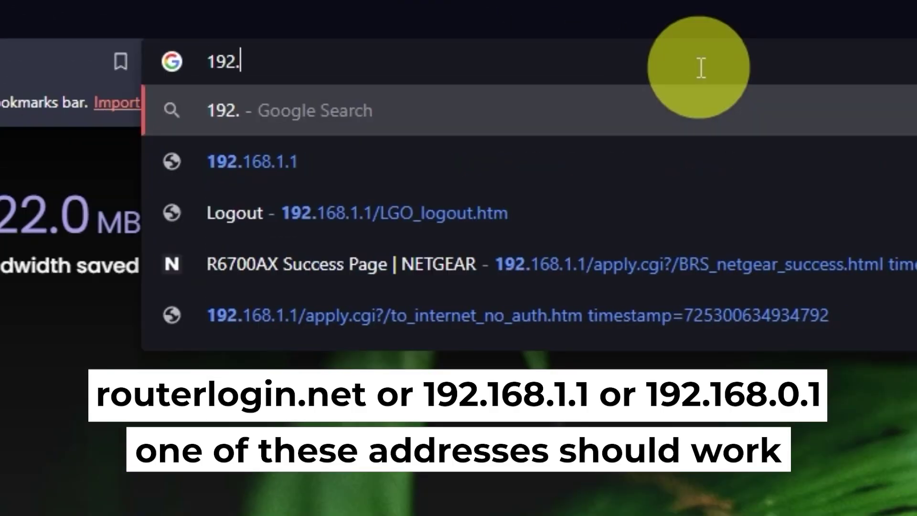
{"action": "type", "text": "68.1.1"}
{"action": "key", "text": "Return"}
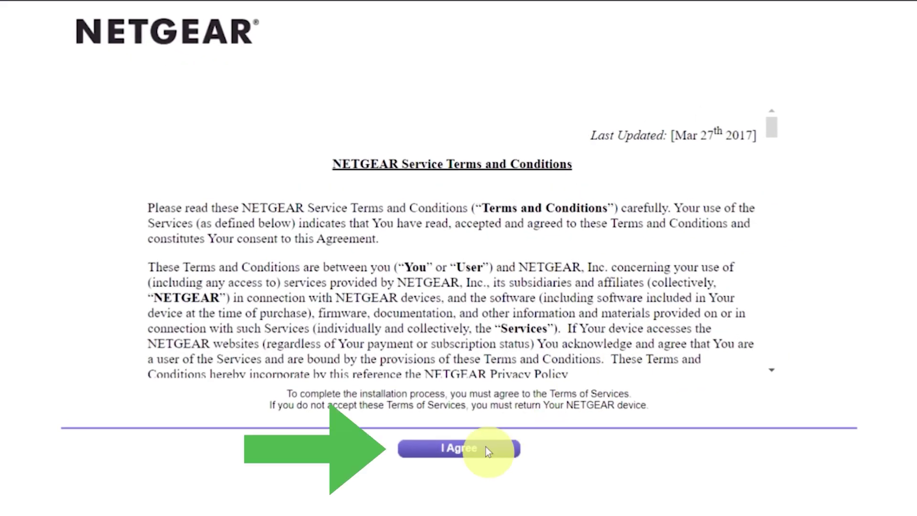
- Accept the NETGEAR terms and confirm configuring the internet connection yourself
{"action": "left_click", "coordinate": [486, 449]}
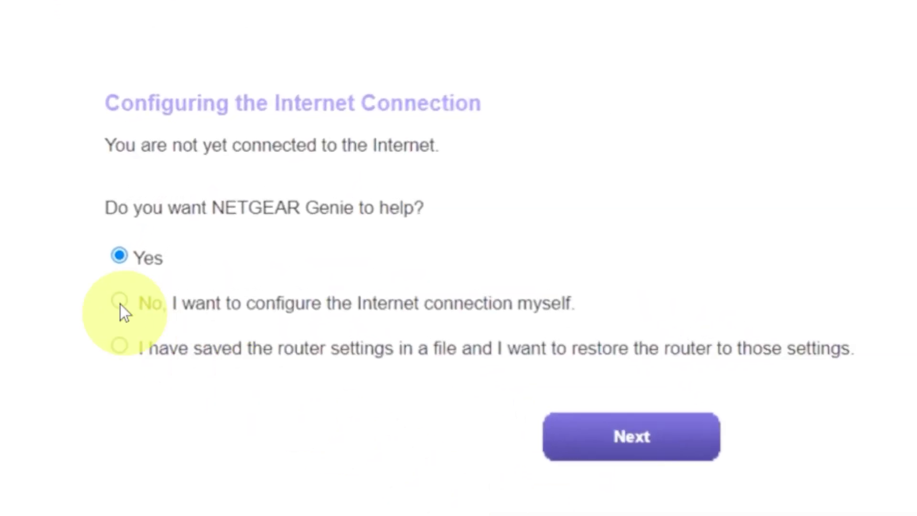
{"action": "left_click", "coordinate": [119, 304]}
{"action": "left_click", "coordinate": [583, 437]}
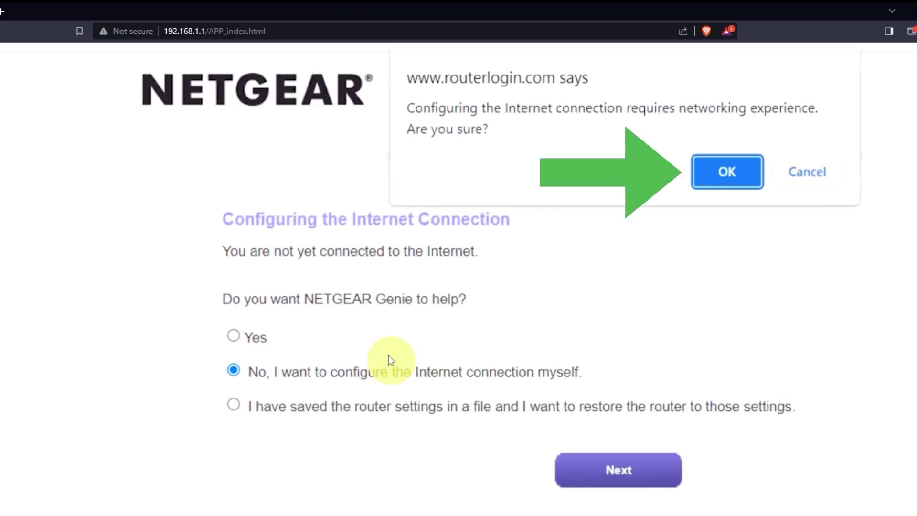
{"action": "left_click", "coordinate": [716, 172]}
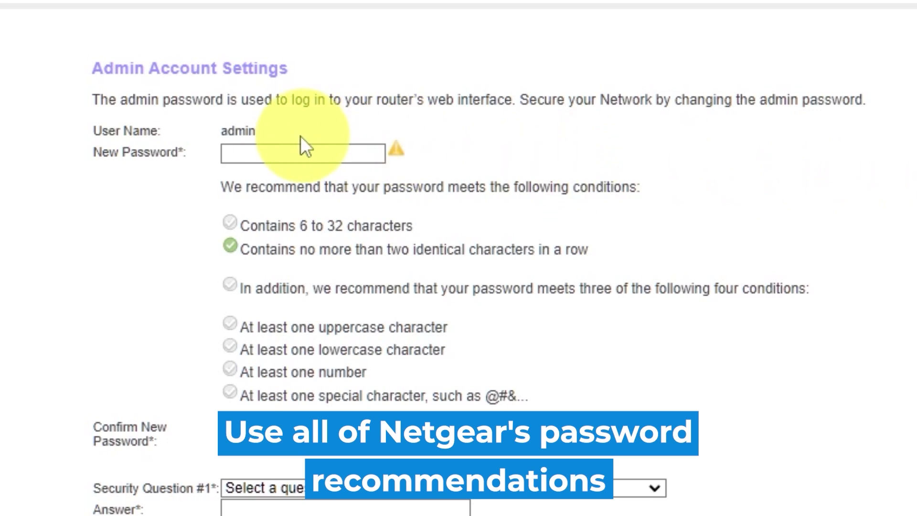
- Enter the new admin password and move to confirming it
{"action": "left_click", "coordinate": [285, 150]}
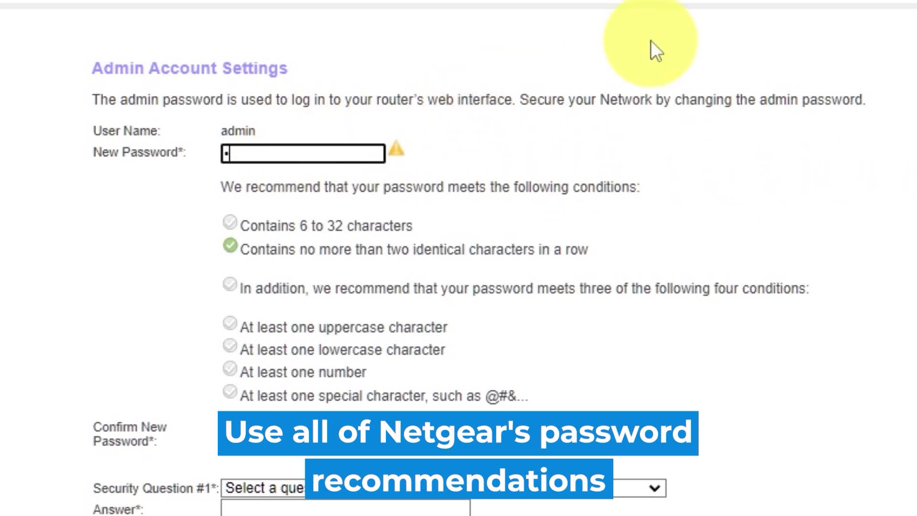
{"action": "type", "text": "••••••"}
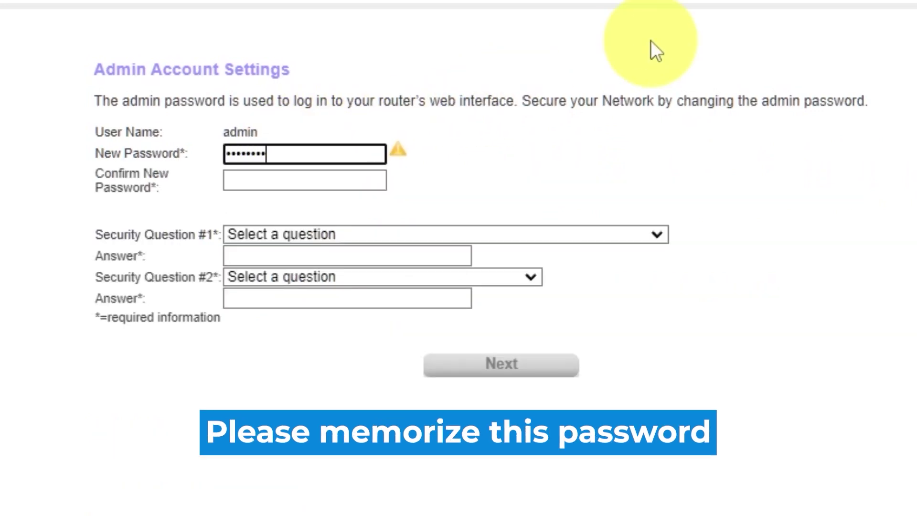
{"action": "type", "text": "••"}
{"action": "left_click", "coordinate": [337, 180]}
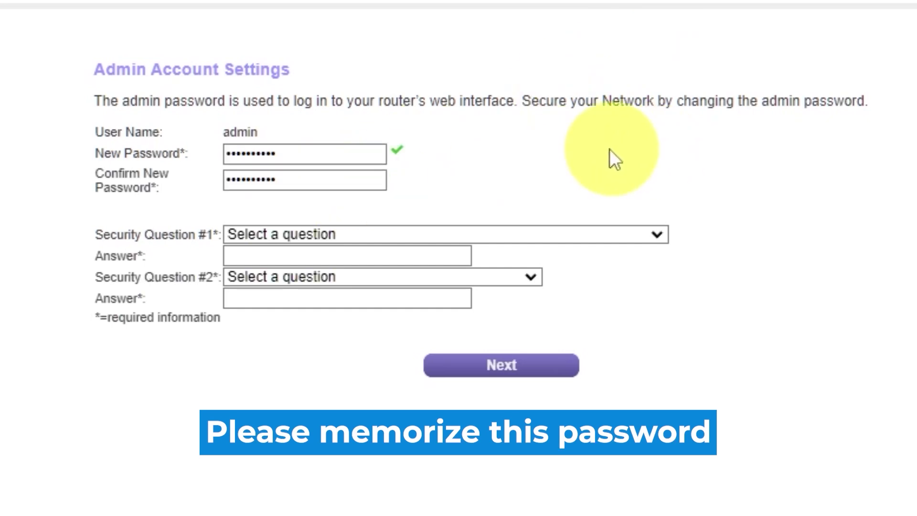
- Answer the first-school and father's-birth-city security questions and save the admin settings
{"action": "left_click", "coordinate": [655, 235]}
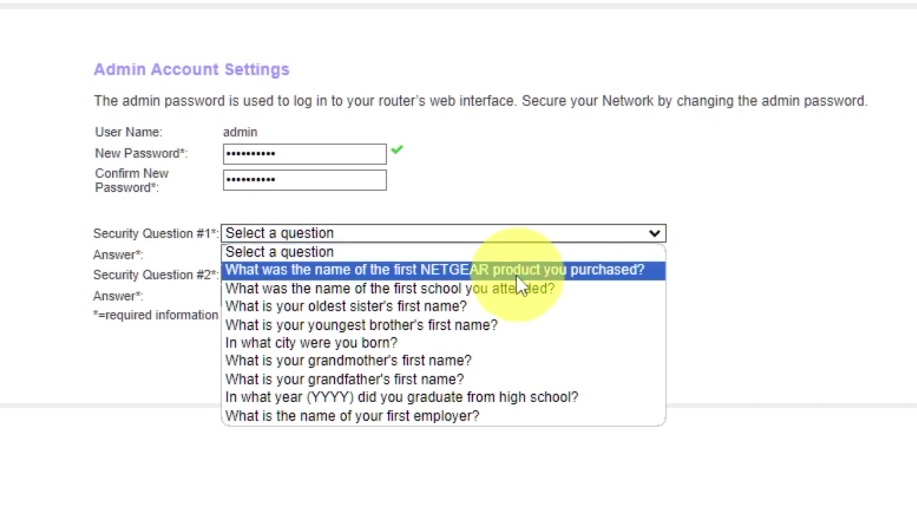
{"action": "left_click", "coordinate": [502, 288]}
{"action": "left_click", "coordinate": [456, 258]}
{"action": "type", "text": "2010"}
{"action": "left_click", "coordinate": [527, 275]}
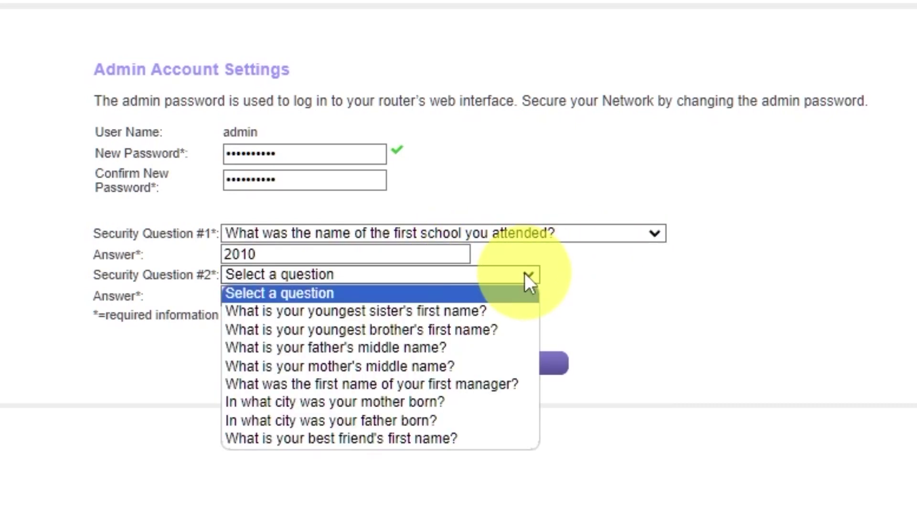
{"action": "left_click", "coordinate": [470, 419]}
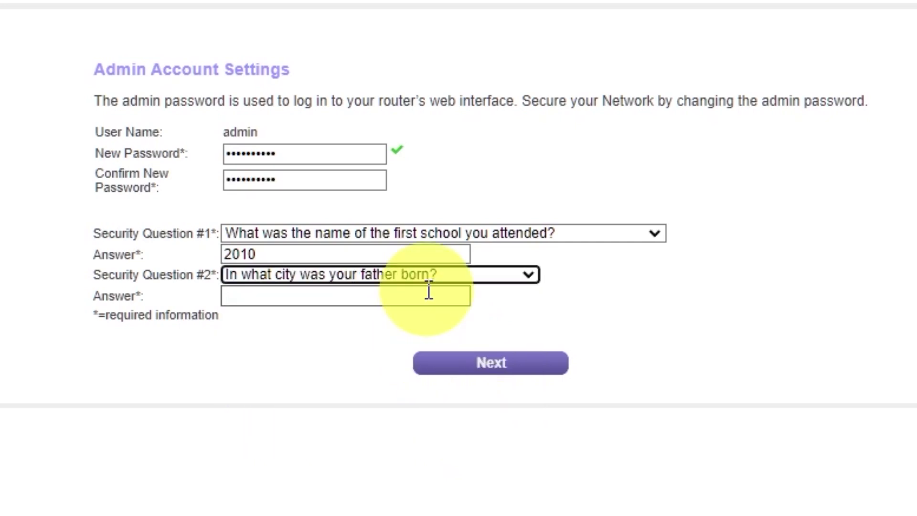
{"action": "left_click", "coordinate": [427, 295]}
{"action": "type", "text": "Kharkiv"}
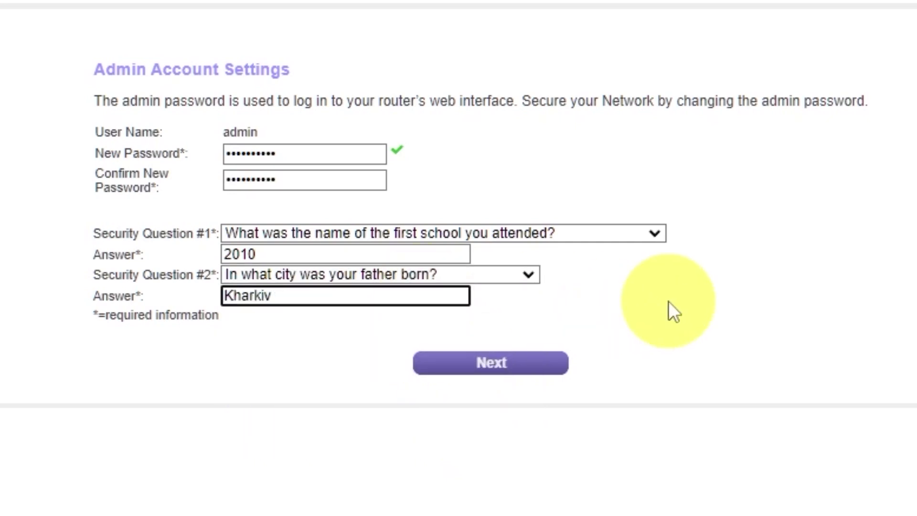
{"action": "left_click", "coordinate": [477, 373]}
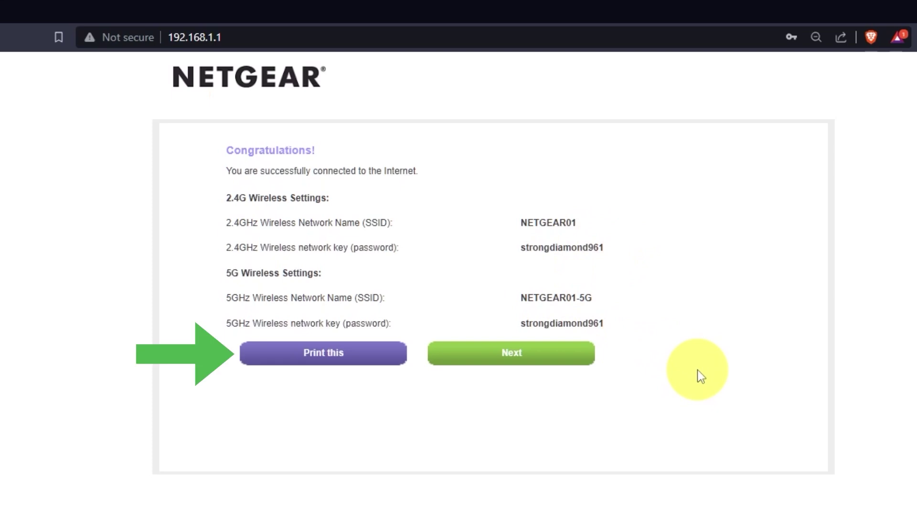
- Accept the firmware upgrade to V1.0.0.54 and acknowledge no newer version exists
{"action": "left_click", "coordinate": [564, 369]}
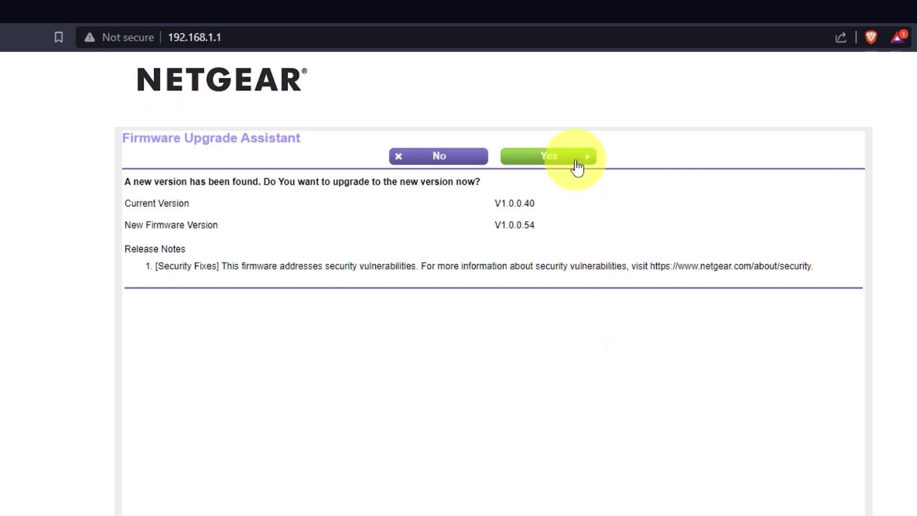
{"action": "left_click", "coordinate": [577, 167]}
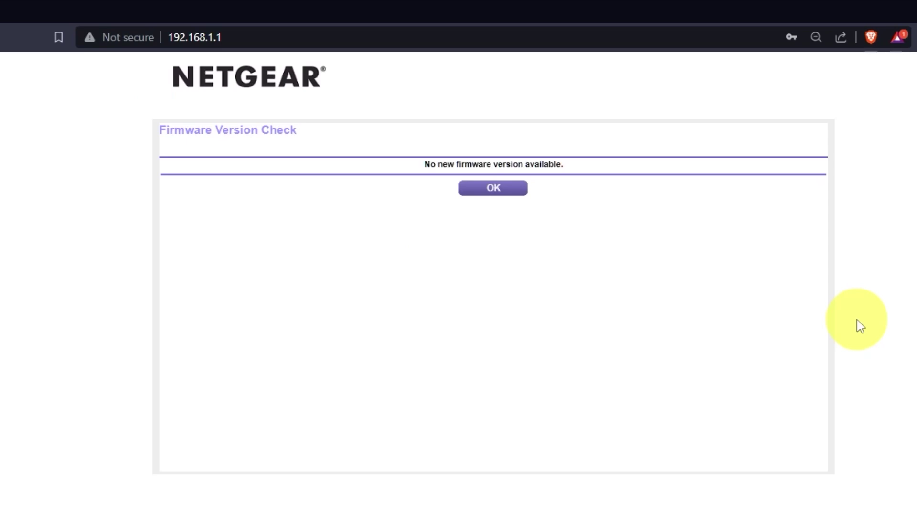
{"action": "left_click", "coordinate": [499, 189]}
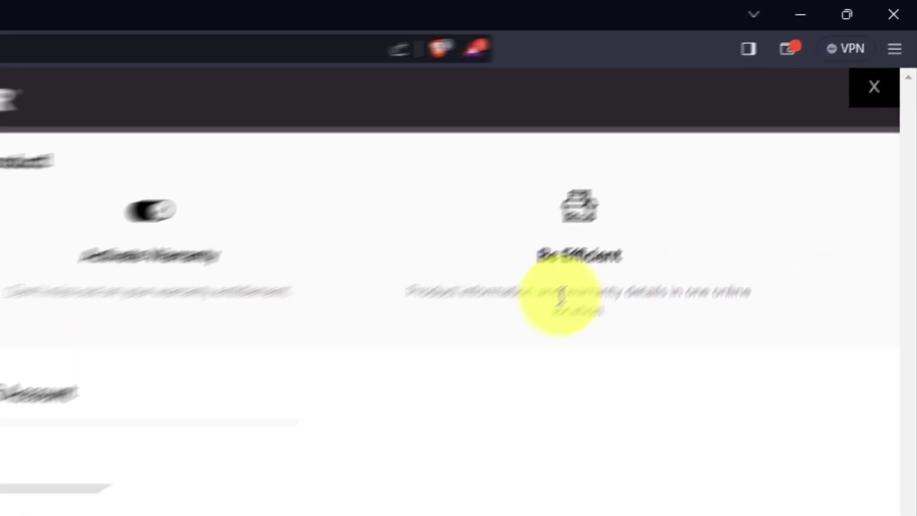
- Dismiss the registration banner, reload the router address and sign in as admin
{"action": "left_click", "coordinate": [856, 125]}
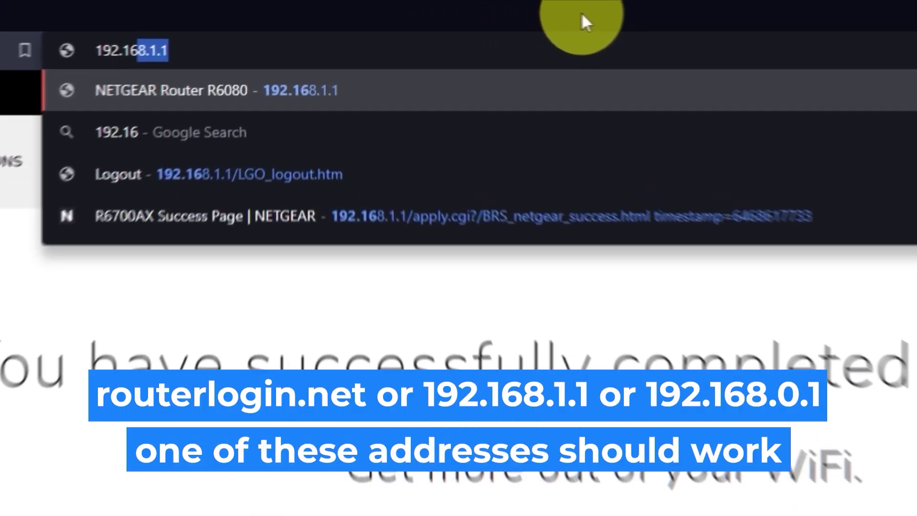
{"action": "type", "text": "8.1.1"}
{"action": "key", "text": "Return"}
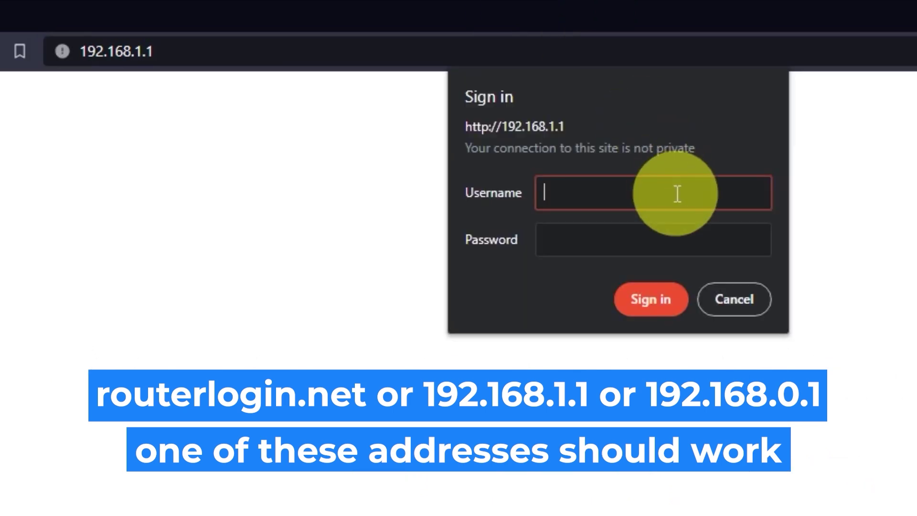
{"action": "type", "text": "admin"}
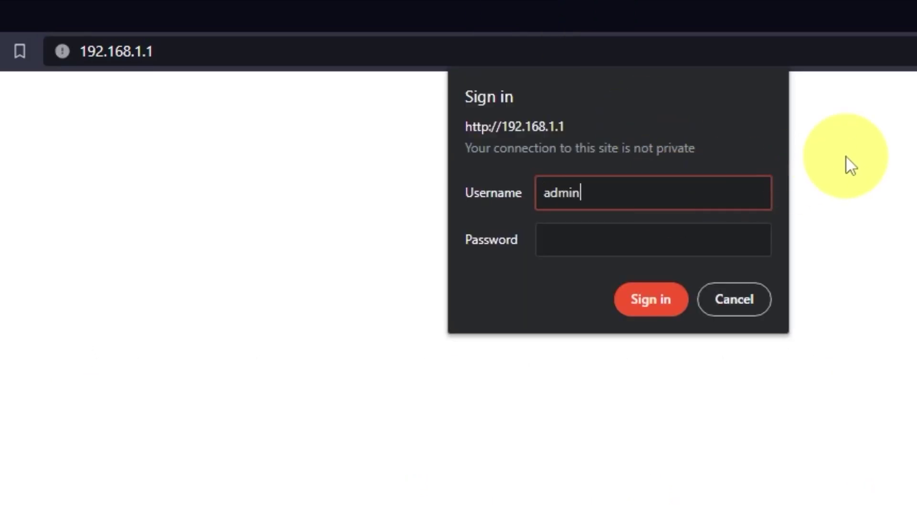
{"action": "left_click", "coordinate": [737, 240]}
{"action": "type", "text": "admmin"}
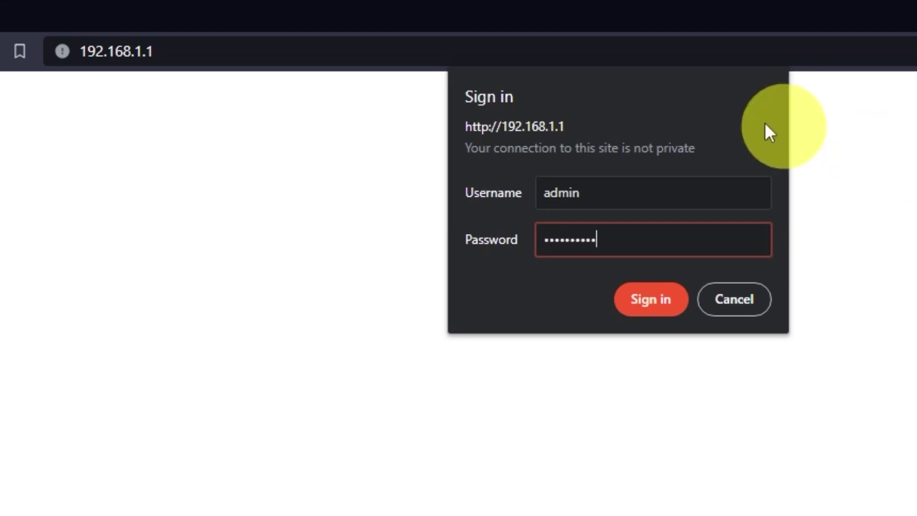
{"action": "left_click", "coordinate": [677, 310]}
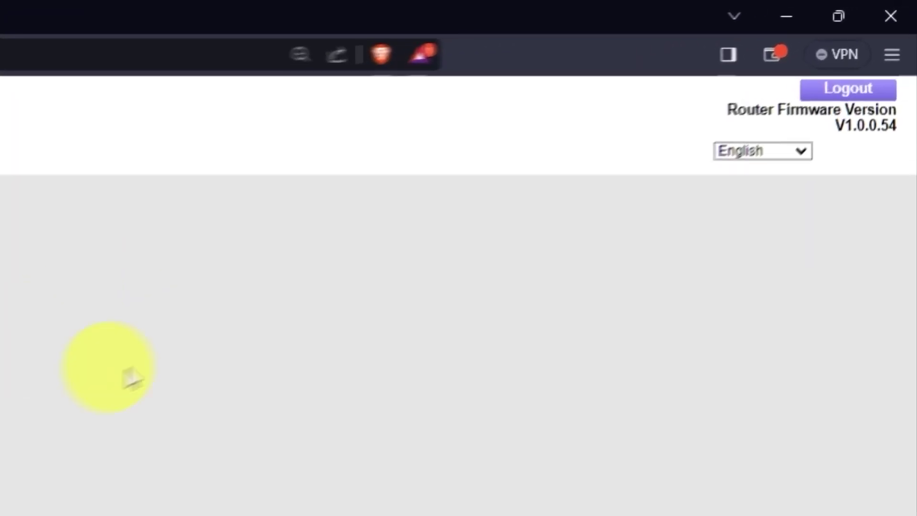
{"action": "left_click", "coordinate": [798, 152]}
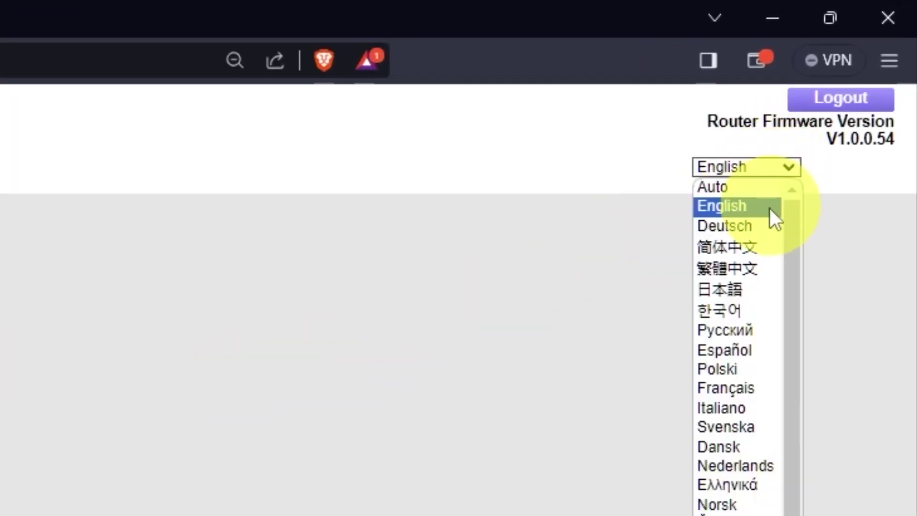
{"action": "scroll", "coordinate": [735, 319], "scroll_direction": "down", "scroll_amount": 1}
{"action": "scroll", "coordinate": [735, 319], "scroll_direction": "up", "scroll_amount": 1}
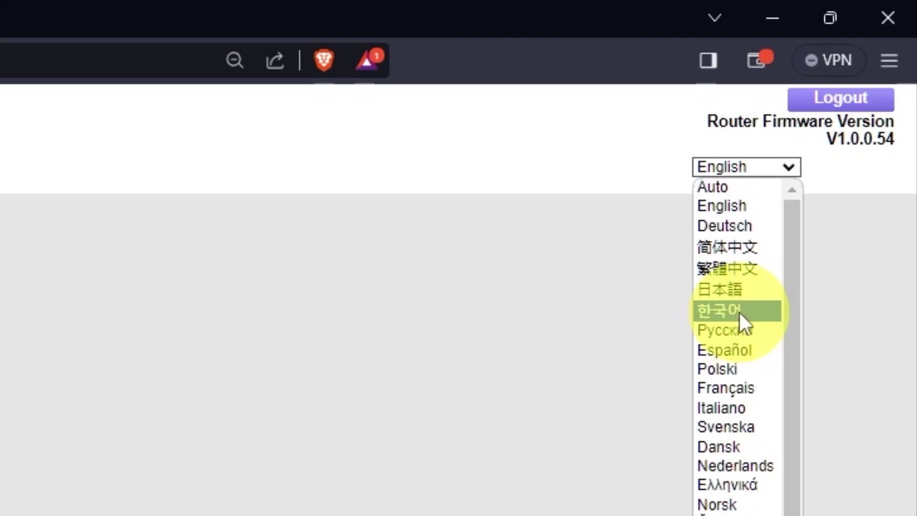
{"action": "left_click", "coordinate": [793, 162]}
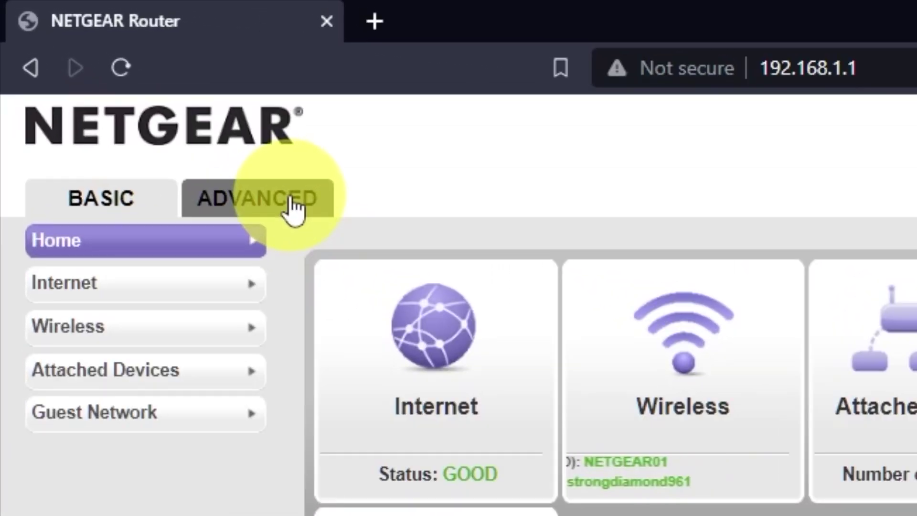
- Run the ADVANCED Setup Wizard, choosing to configure the router yourself
{"action": "left_click", "coordinate": [293, 205]}
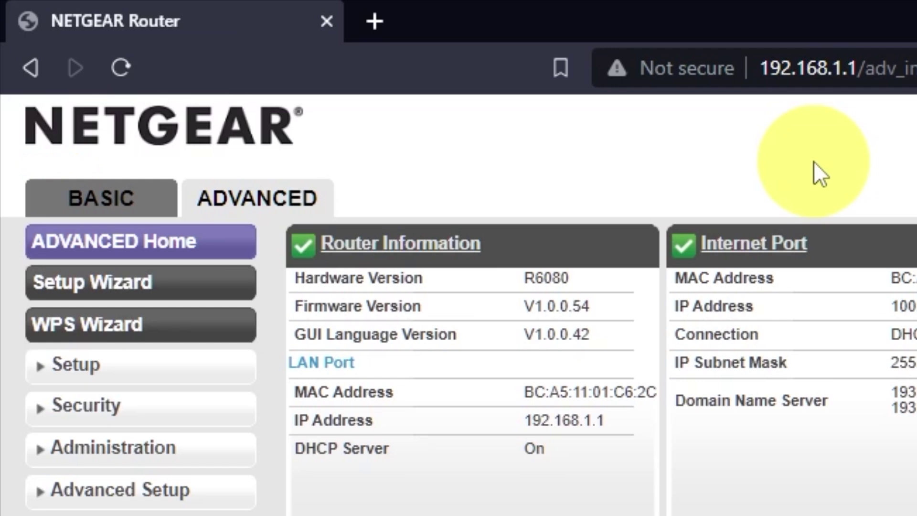
{"action": "left_click", "coordinate": [196, 279]}
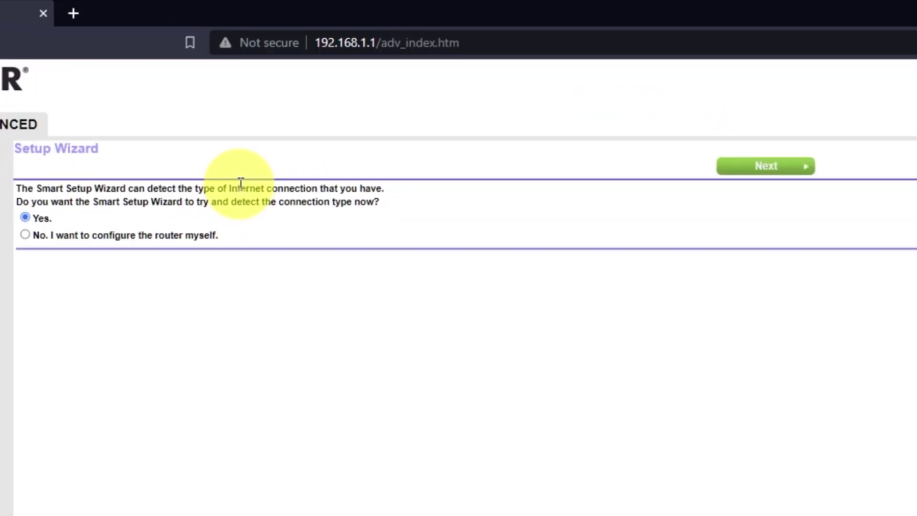
{"action": "left_click", "coordinate": [25, 234]}
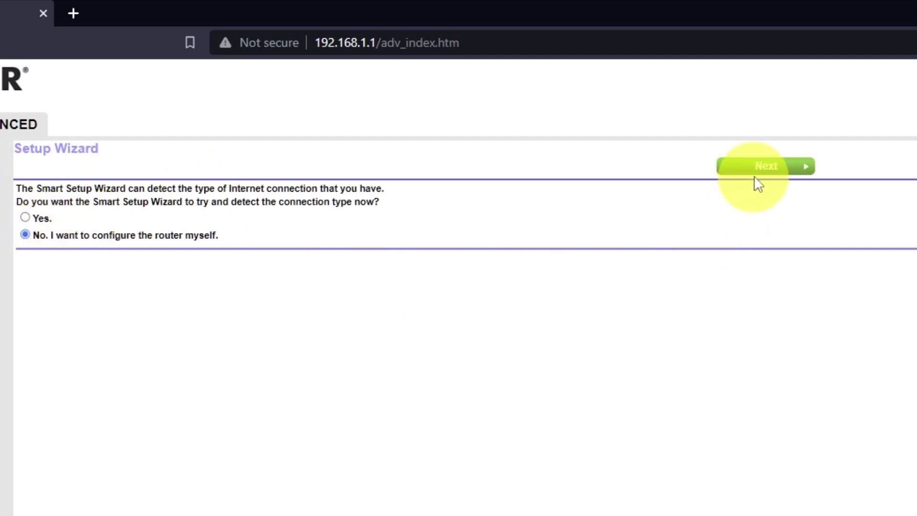
{"action": "left_click", "coordinate": [780, 164]}
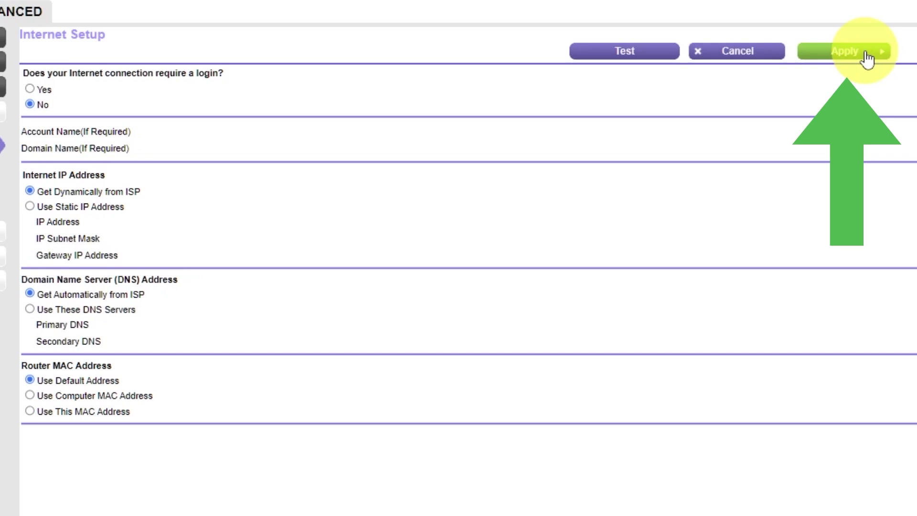
- Apply Internet Setup with no login, IP and DNS from ISP, default MAC
{"action": "left_click", "coordinate": [867, 55]}
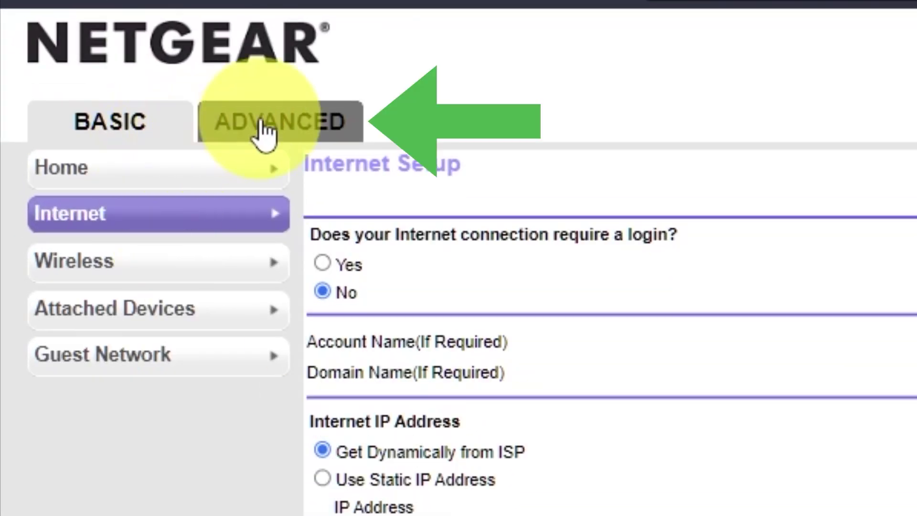
- Reboot the router from the ADVANCED home page and confirm
{"action": "left_click", "coordinate": [284, 130]}
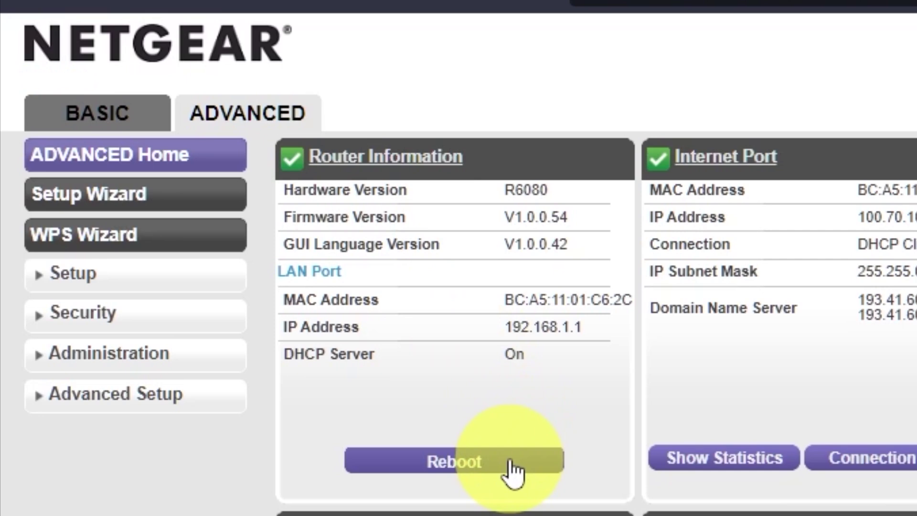
{"action": "left_click", "coordinate": [509, 462]}
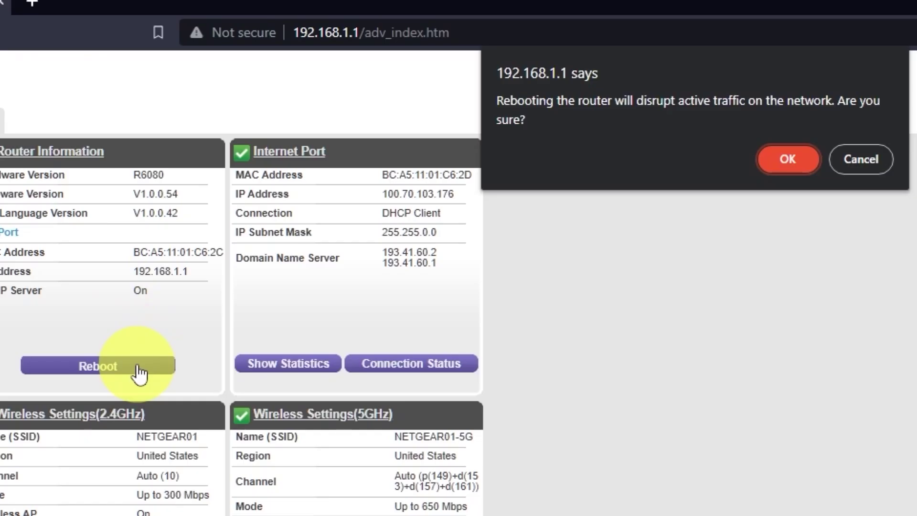
{"action": "left_click", "coordinate": [801, 158]}
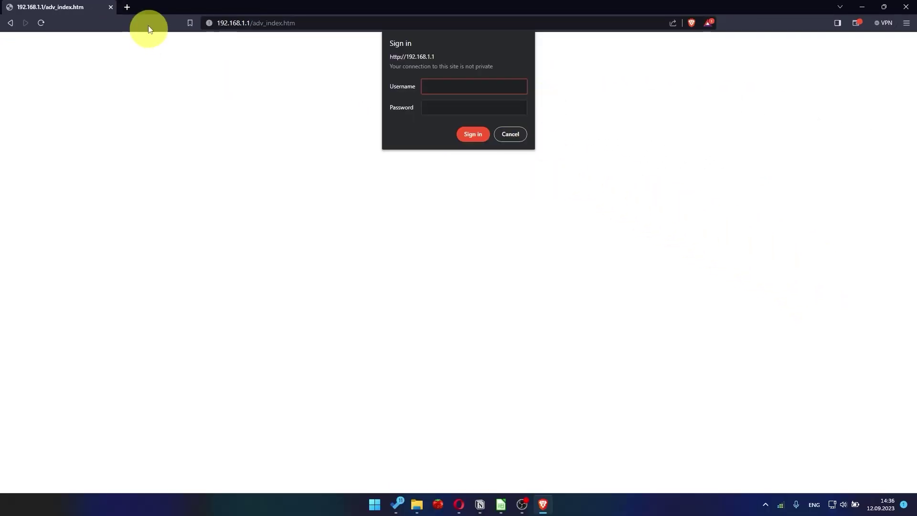
- Test connectivity by searching 'you' in a new browser tab
{"action": "left_click", "coordinate": [127, 6]}
{"action": "left_click", "coordinate": [265, 22]}
{"action": "type", "text": "you"}
{"action": "key", "text": "Return"}
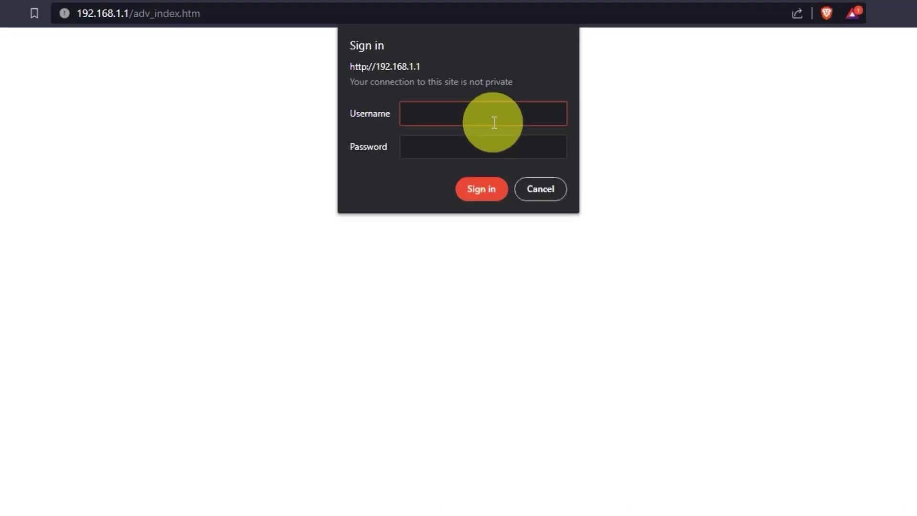
- Sign back in to the router as admin with the account password
{"action": "type", "text": "admin"}
{"action": "key", "text": "Tab"}
{"action": "type", "text": "*********"}
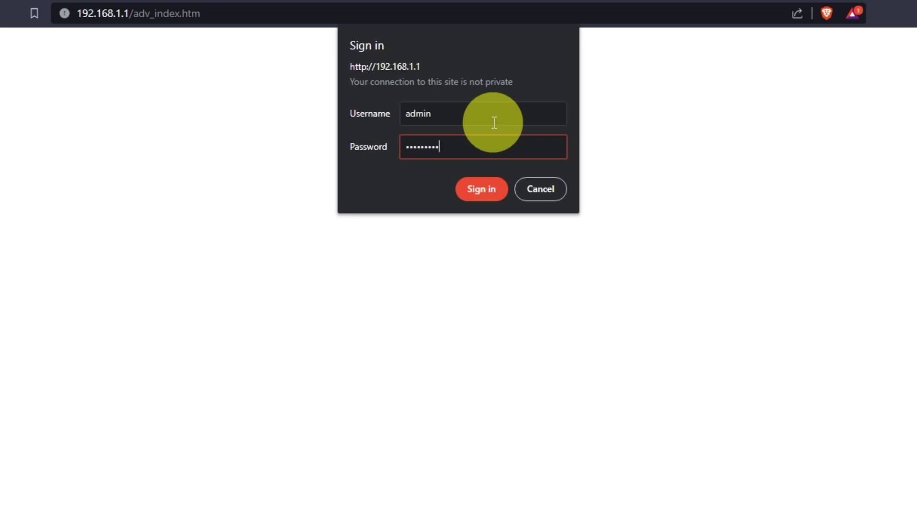
{"action": "left_click", "coordinate": [489, 189]}
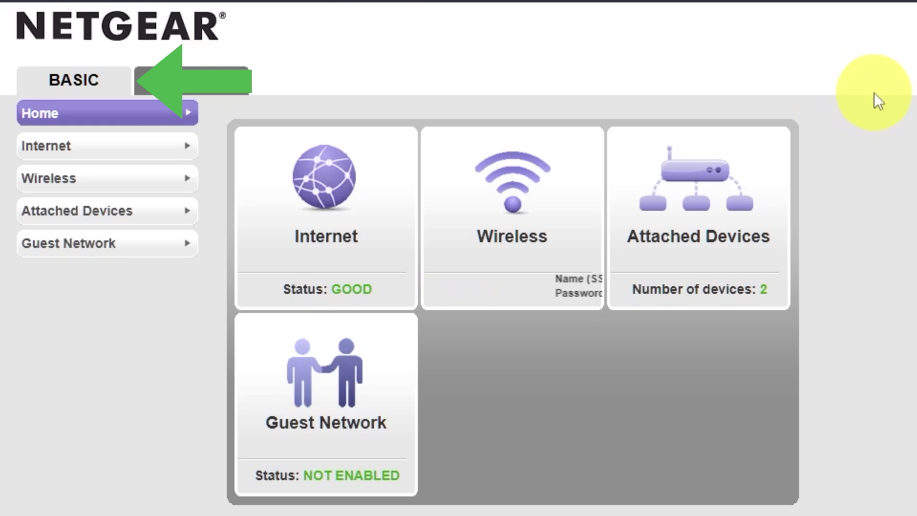
- Reapply the saved Internet connection settings, then reboot the router from the Advanced home page
{"action": "left_click", "coordinate": [91, 151]}
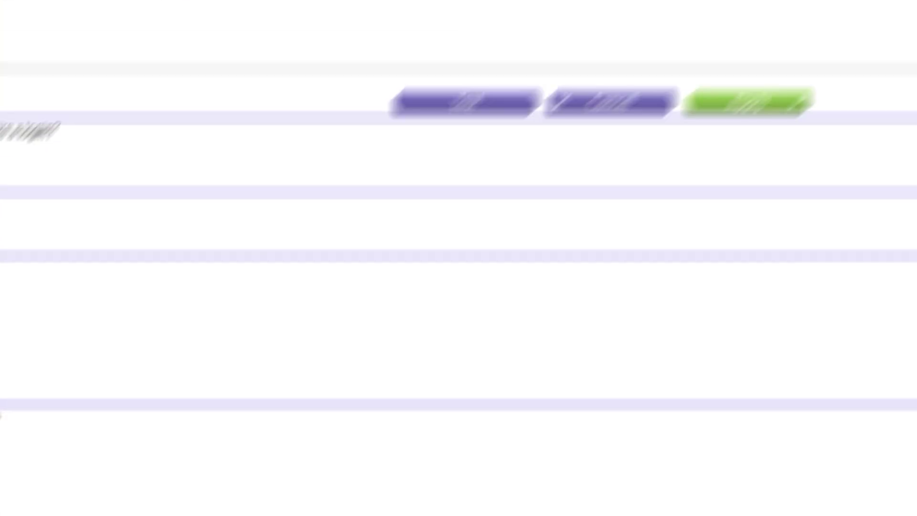
{"action": "left_click", "coordinate": [759, 124]}
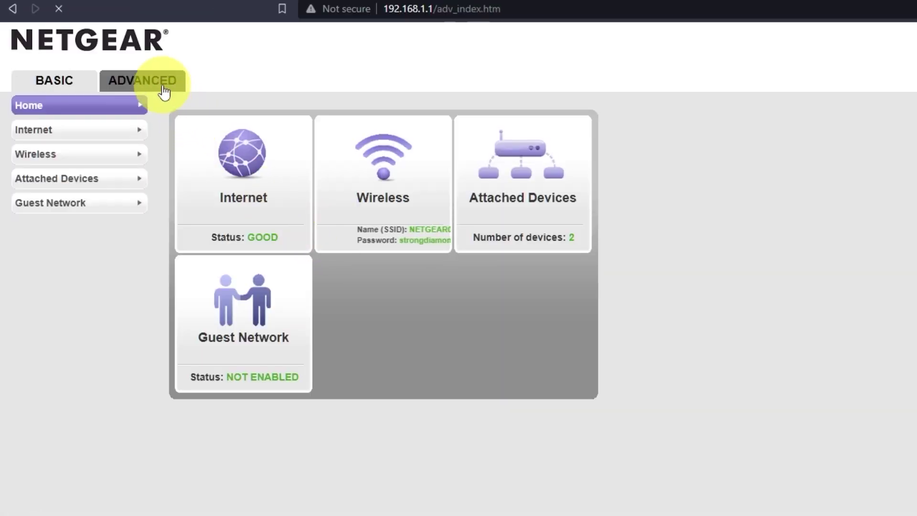
{"action": "left_click", "coordinate": [164, 92]}
{"action": "left_click", "coordinate": [264, 285]}
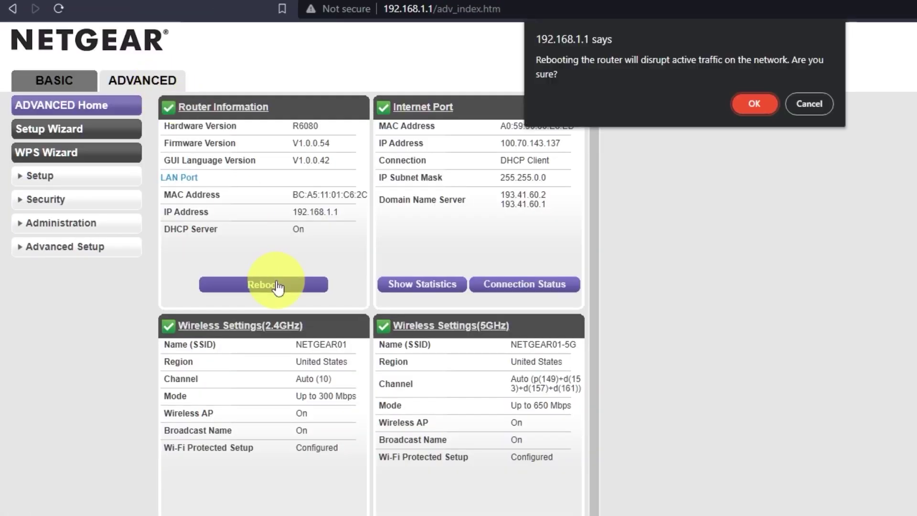
{"action": "left_click", "coordinate": [759, 102]}
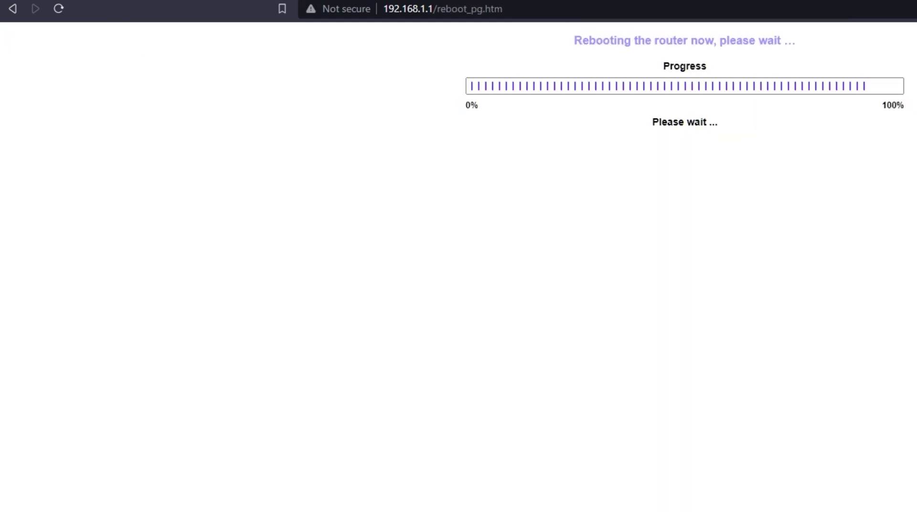
- In a new browser tab, search 'you' to confirm the internet connection works
{"action": "key", "text": "ctrl+t"}
{"action": "left_click", "coordinate": [394, 7]}
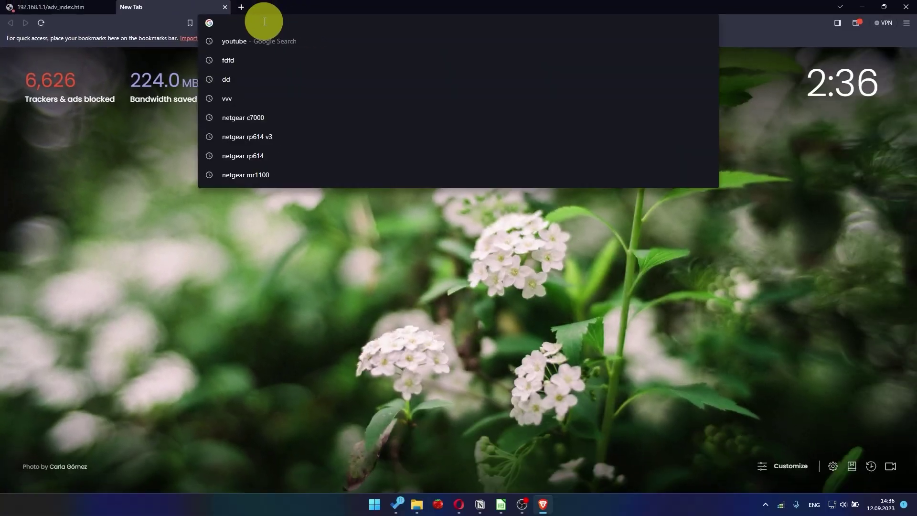
{"action": "type", "text": "you"}
{"action": "key", "text": "Return"}
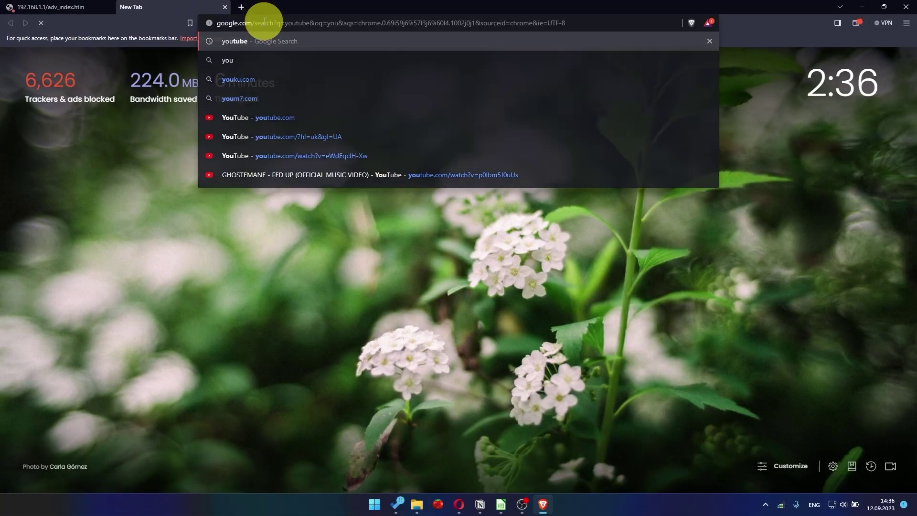